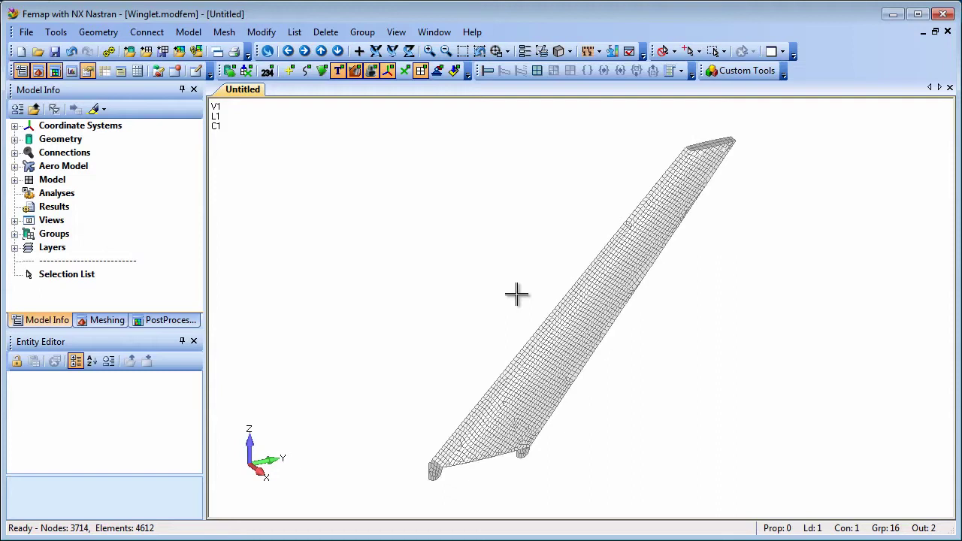
Show the load arrows on the wing mesh, then hide them again
{"action": "left_click", "coordinate": [456, 70]}
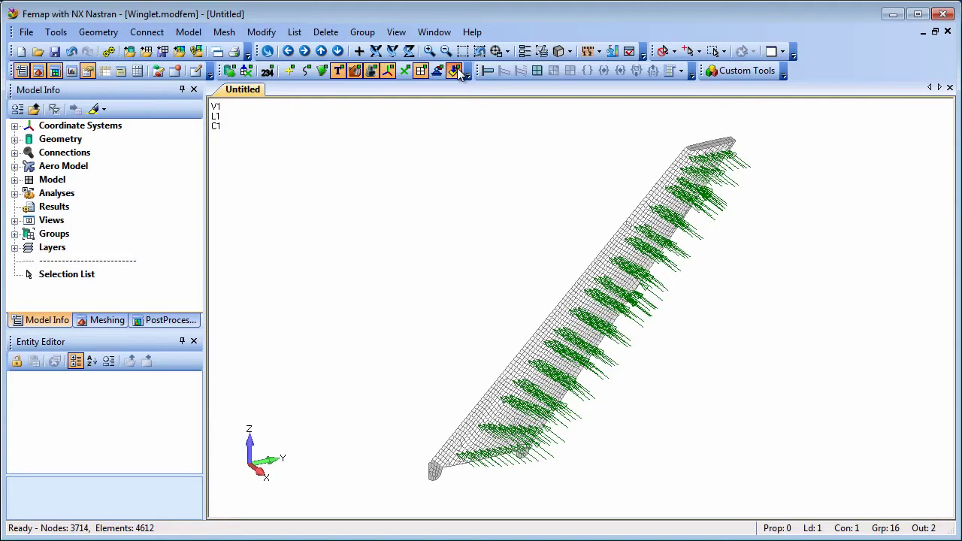
{"action": "left_click", "coordinate": [456, 70]}
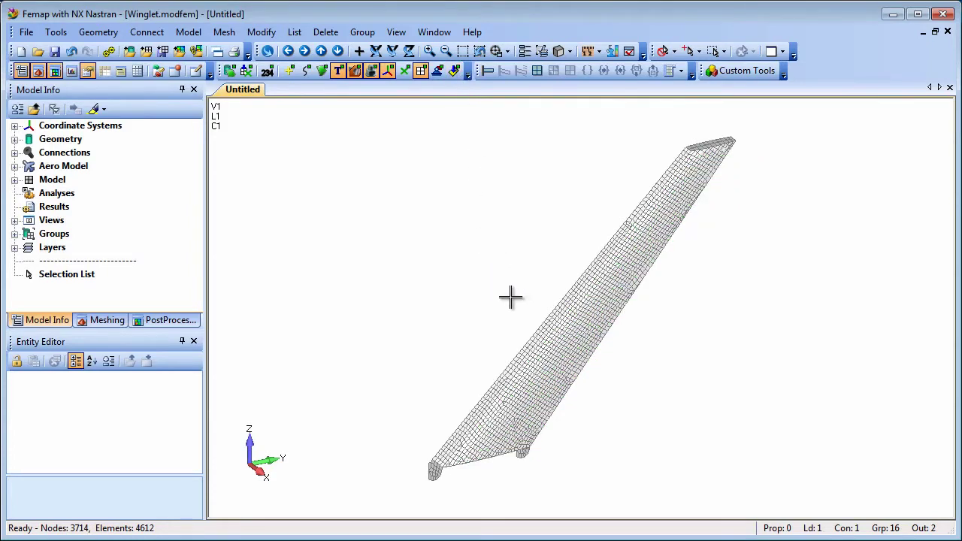
Create a new NX Nastran static analysis set in the Analysis Set Manager
{"action": "right_click", "coordinate": [43, 196]}
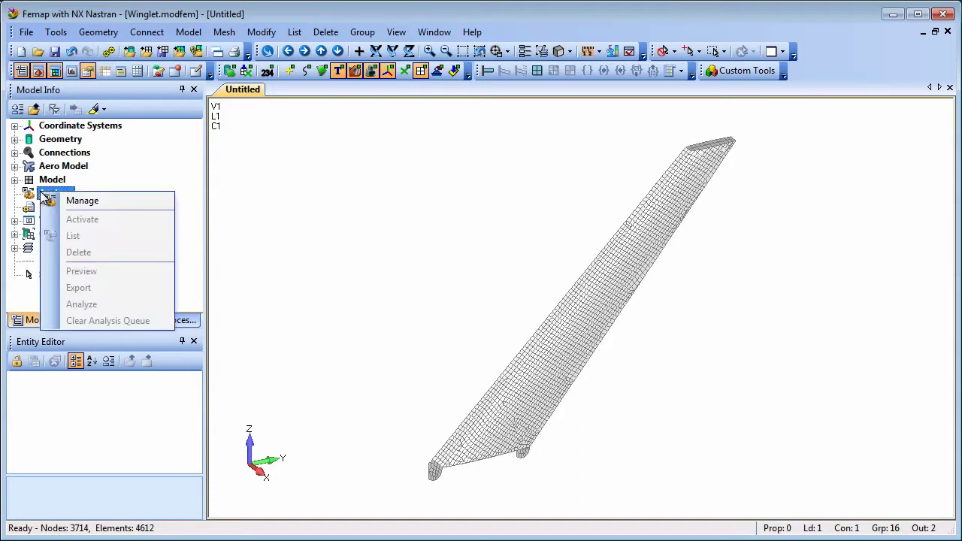
{"action": "left_click", "coordinate": [91, 199]}
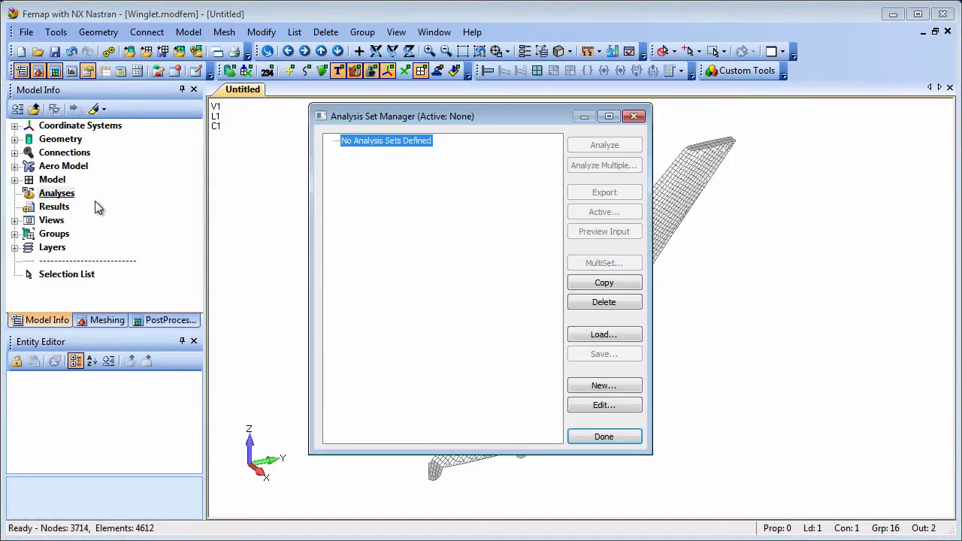
{"action": "left_click", "coordinate": [609, 389]}
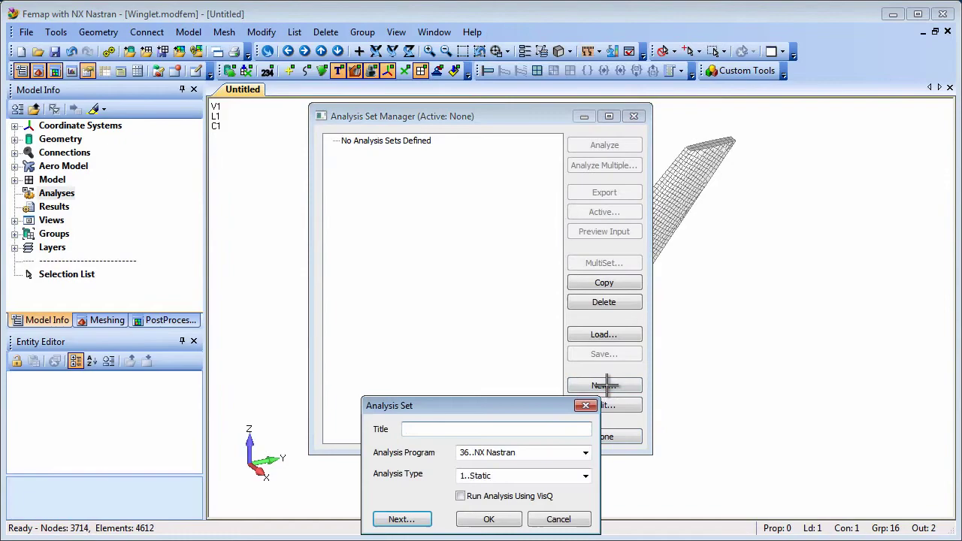
{"action": "left_click", "coordinate": [507, 520]}
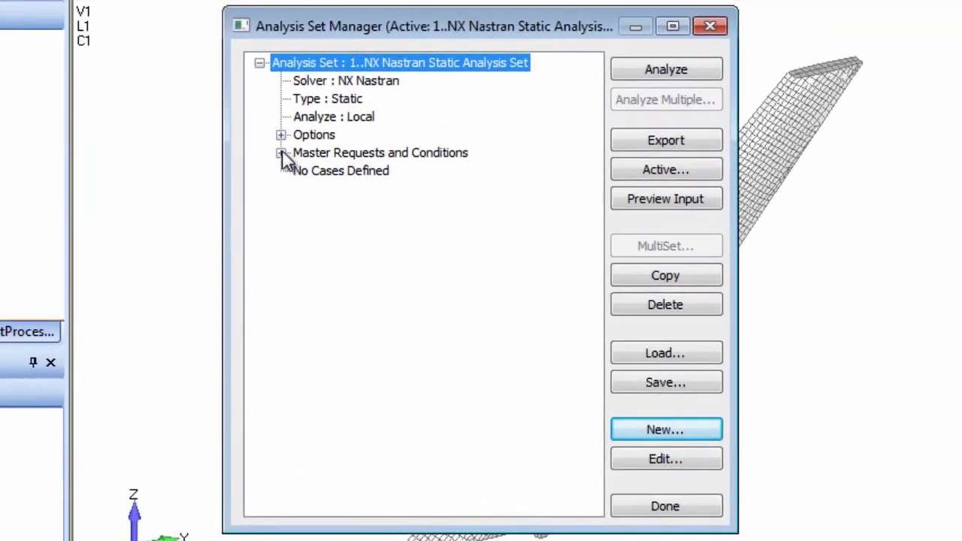
Change the set's constraints to 0..None, keeping the 1..Side Pressure loads
{"action": "left_click", "coordinate": [281, 152]}
{"action": "left_click", "coordinate": [302, 208]}
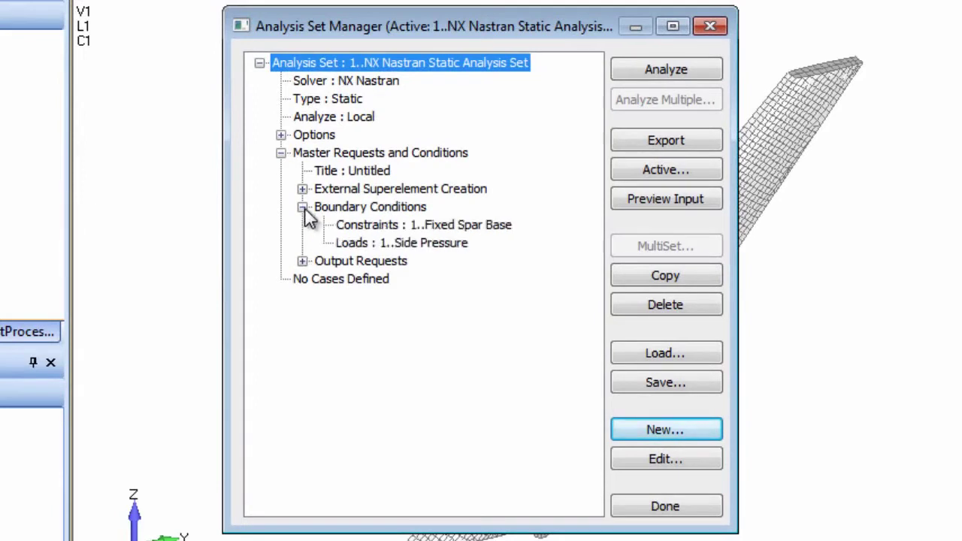
{"action": "left_click", "coordinate": [388, 224]}
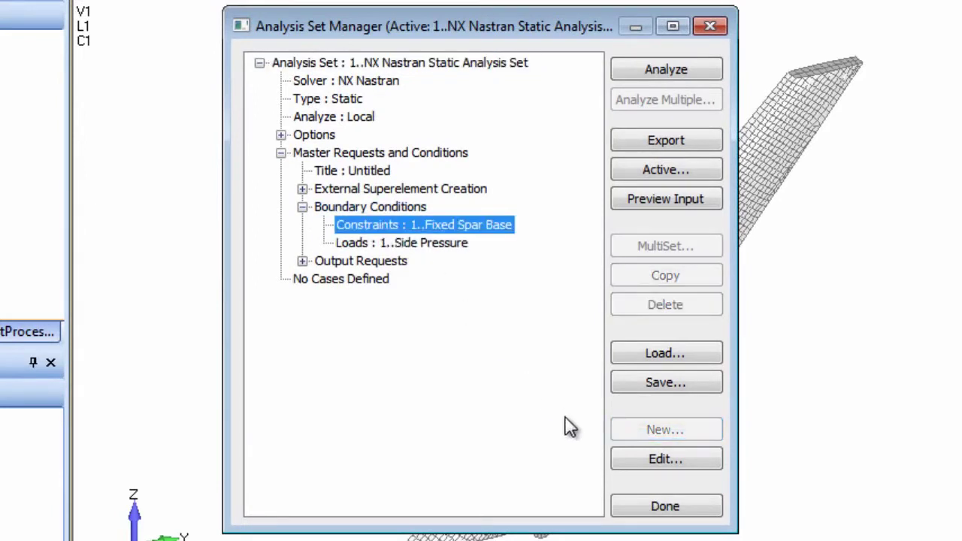
{"action": "left_click", "coordinate": [680, 458]}
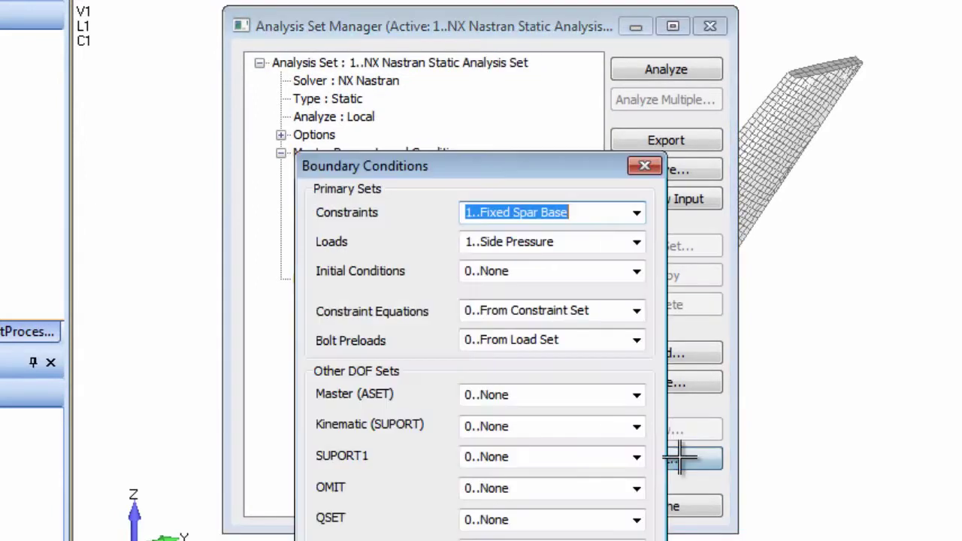
{"action": "left_click", "coordinate": [637, 213]}
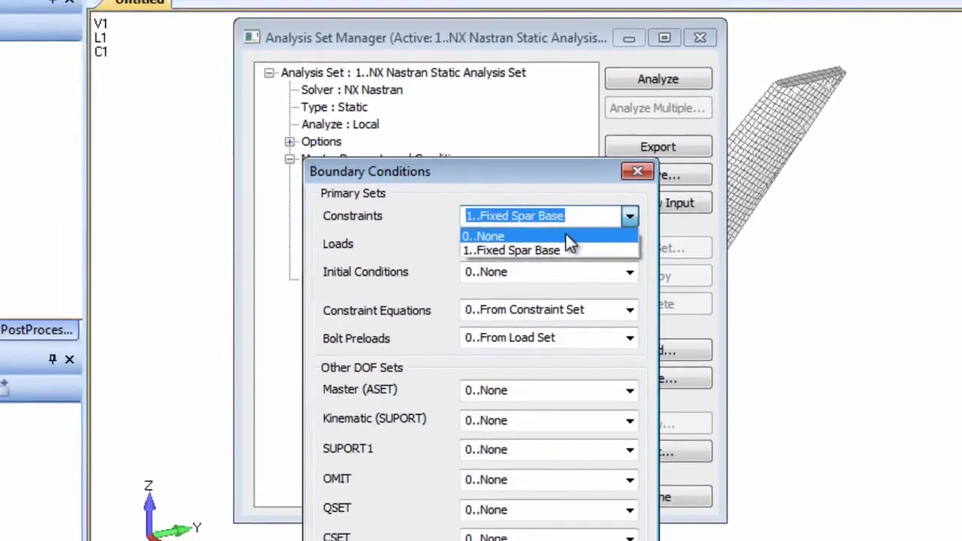
{"action": "left_click", "coordinate": [569, 233]}
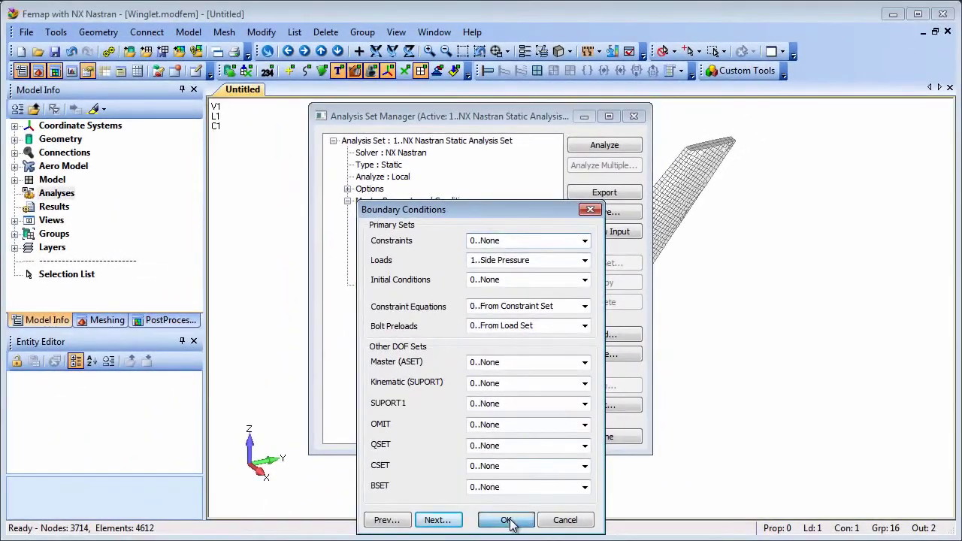
{"action": "left_click", "coordinate": [506, 520]}
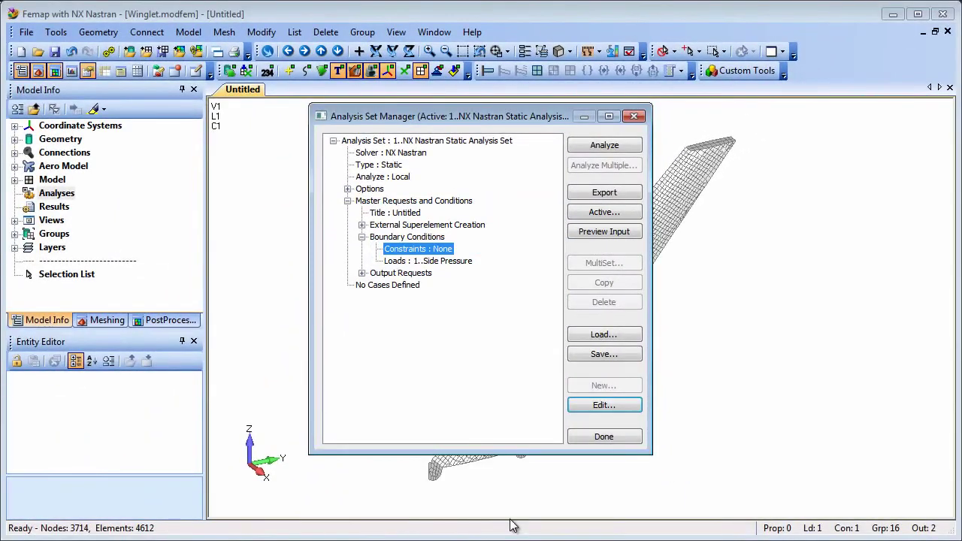
{"action": "left_click", "coordinate": [362, 225]}
{"action": "left_click", "coordinate": [395, 224]}
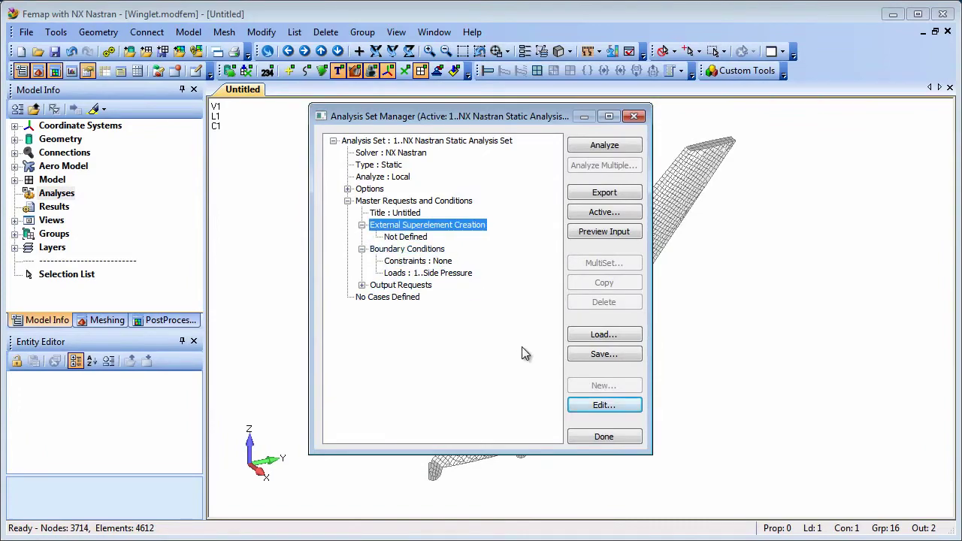
Enable external superelement creation with EXTID 70, excluding the MASS and K4DAMP matrices
{"action": "left_click", "coordinate": [603, 405]}
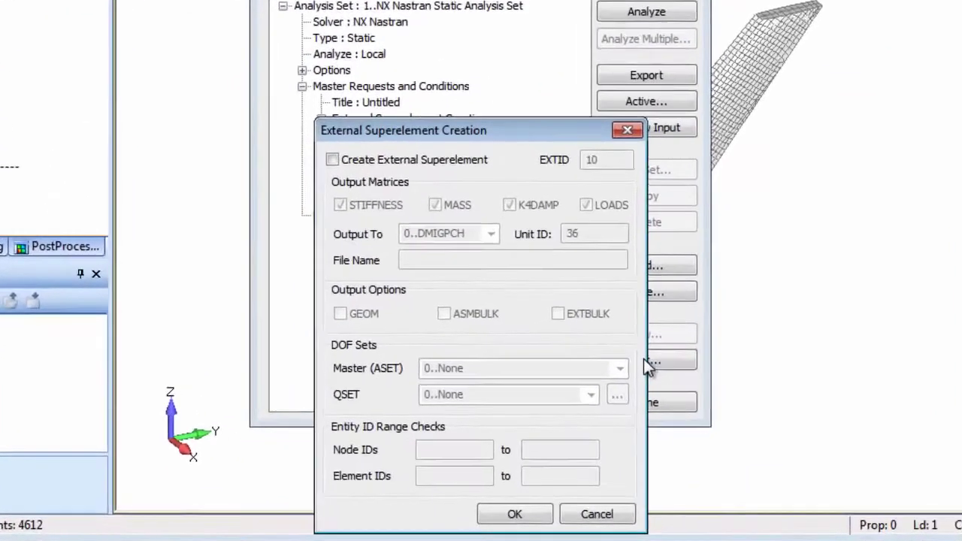
{"action": "left_click", "coordinate": [332, 159]}
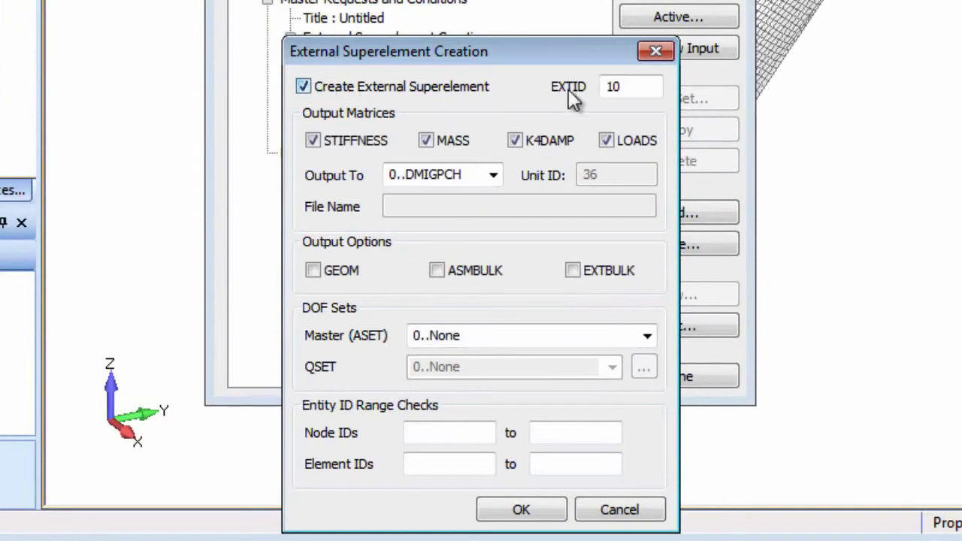
{"action": "left_click", "coordinate": [606, 86]}
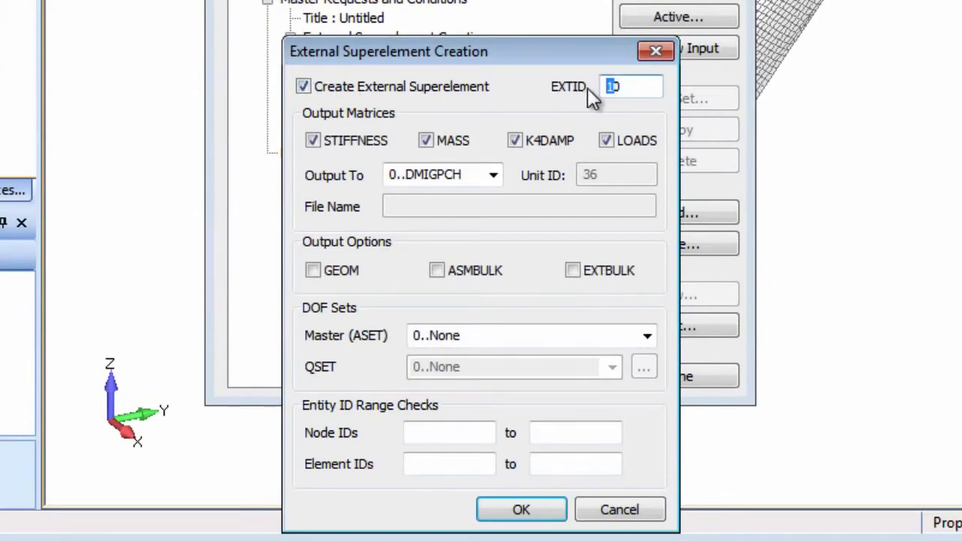
{"action": "key", "text": "BackSpace"}
{"action": "type", "text": "7"}
{"action": "left_click", "coordinate": [426, 141]}
{"action": "left_click", "coordinate": [515, 141]}
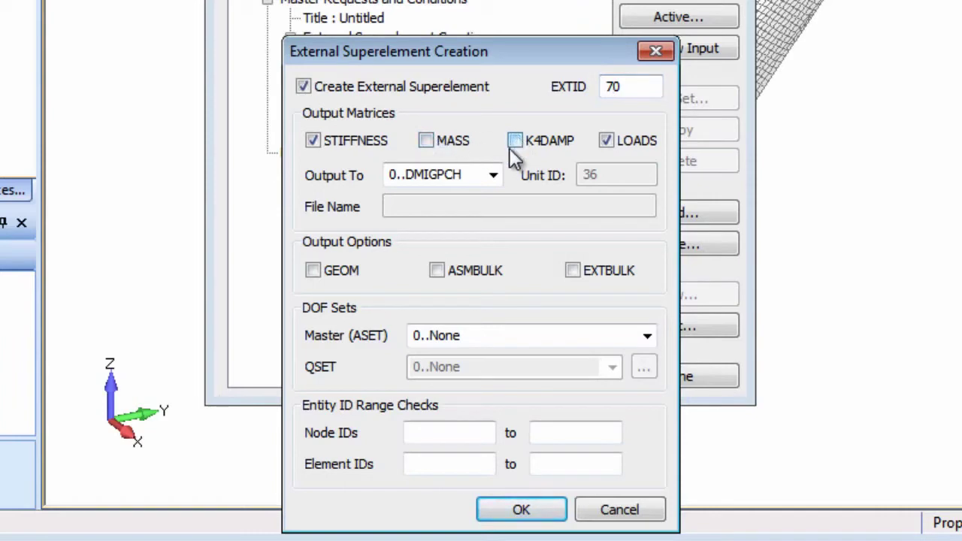
Write DMIGOP2 output to Winglet_ExtSE with ASMBULK, using Fixed Spar Base as master ASET
{"action": "left_click", "coordinate": [493, 174]}
{"action": "left_click", "coordinate": [472, 211]}
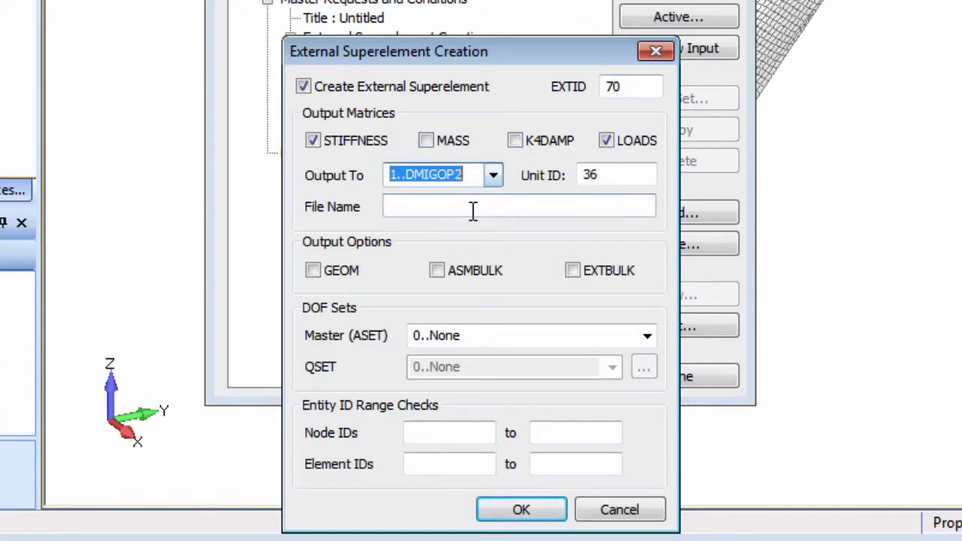
{"action": "left_click", "coordinate": [473, 206]}
{"action": "type", "text": "Wingl"}
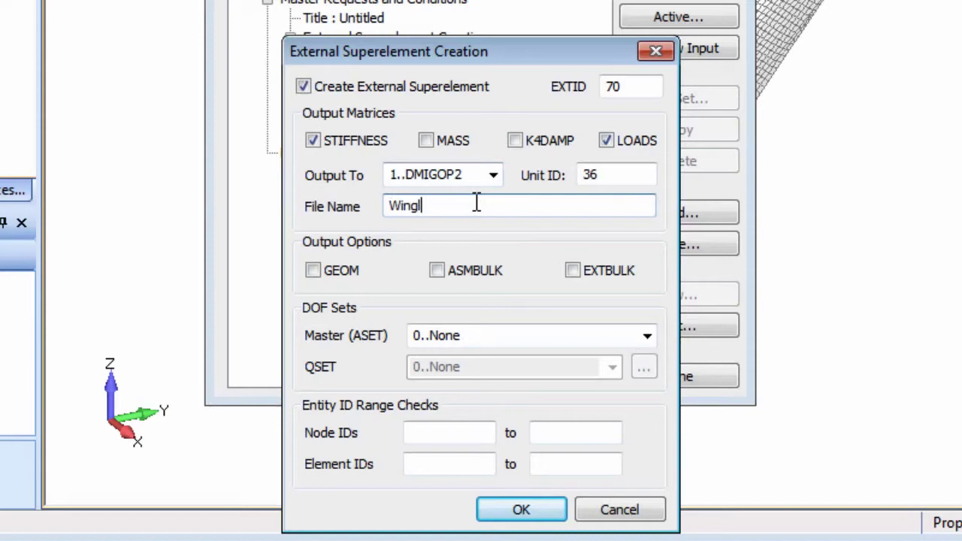
{"action": "type", "text": "et_ExtSE"}
{"action": "left_click", "coordinate": [437, 271]}
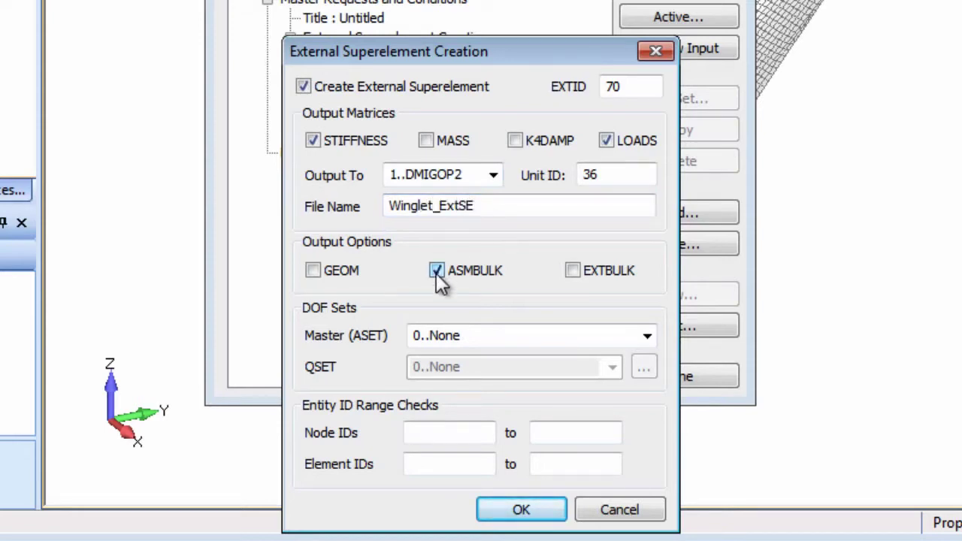
{"action": "left_click", "coordinate": [646, 336]}
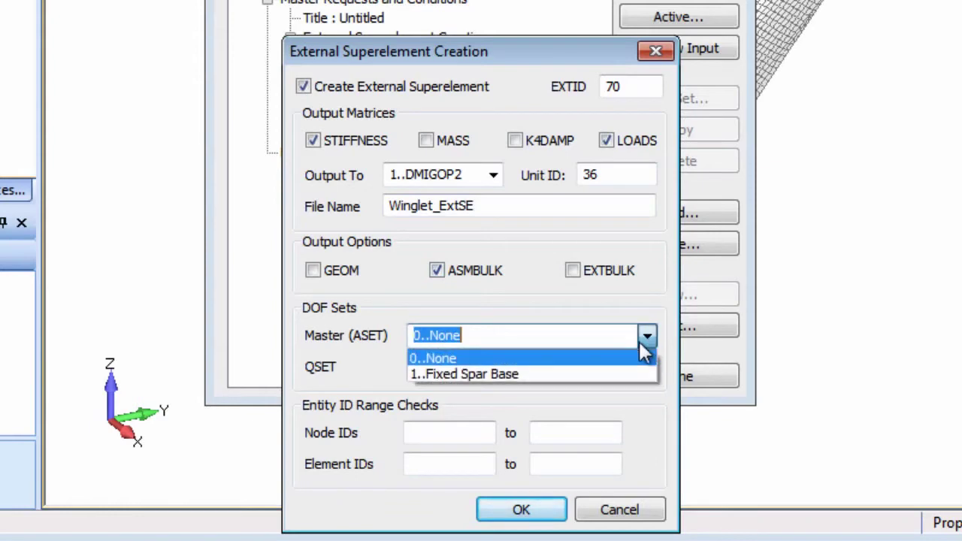
{"action": "left_click", "coordinate": [540, 374]}
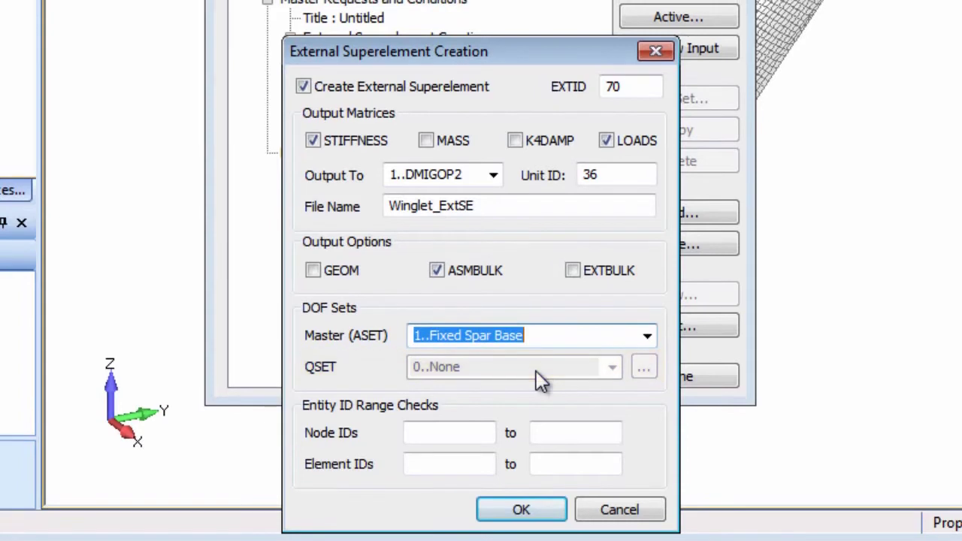
Set the node and element ID ranges to 70000–79999 and confirm the settings
{"action": "left_click", "coordinate": [460, 431]}
{"action": "type", "text": "700"}
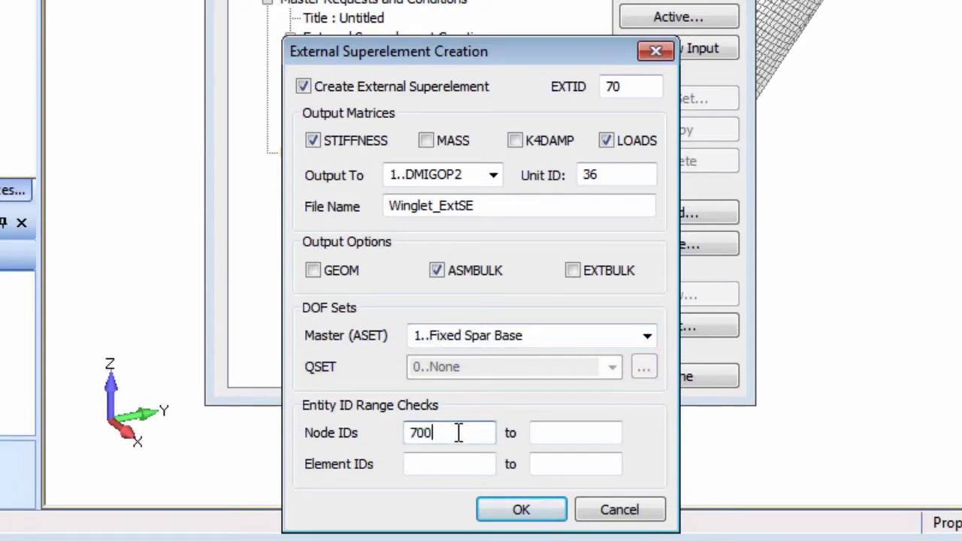
{"action": "type", "text": "00"}
{"action": "key", "text": "Tab"}
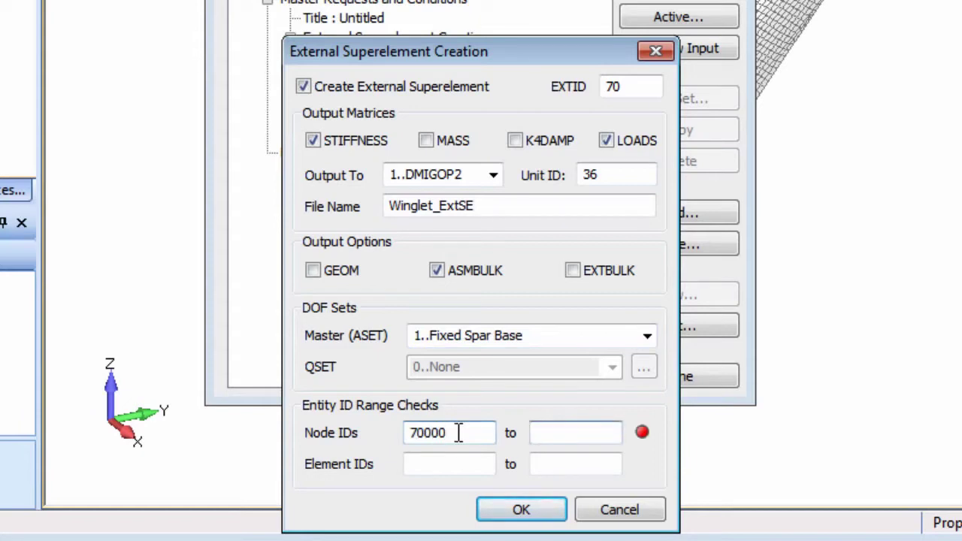
{"action": "type", "text": "79999"}
{"action": "key", "text": "Tab"}
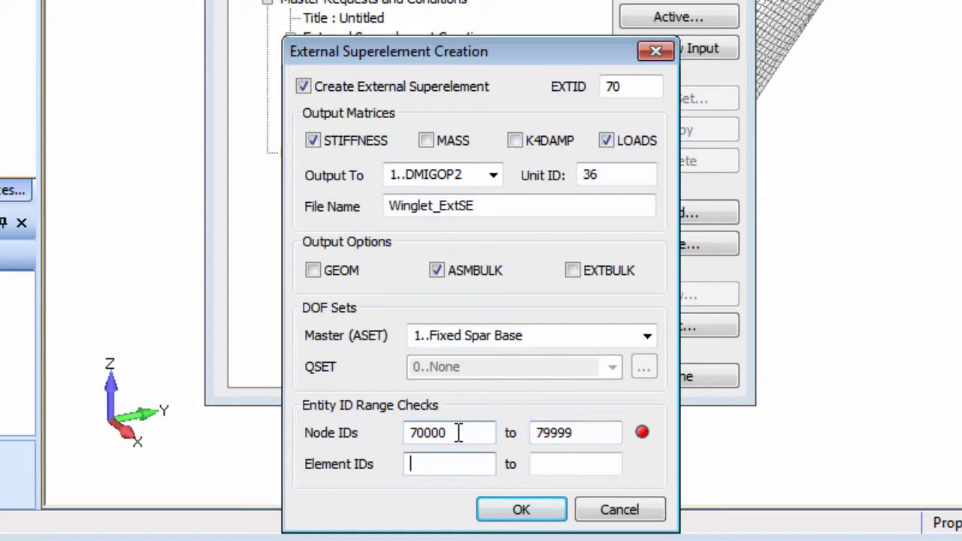
{"action": "type", "text": "70000"}
{"action": "key", "text": "Tab"}
{"action": "type", "text": "799"}
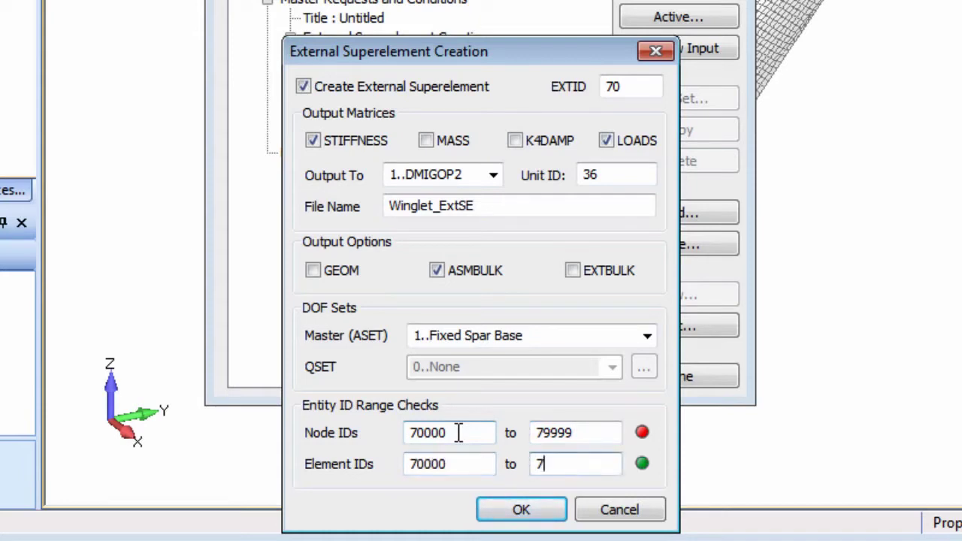
{"action": "type", "text": "99"}
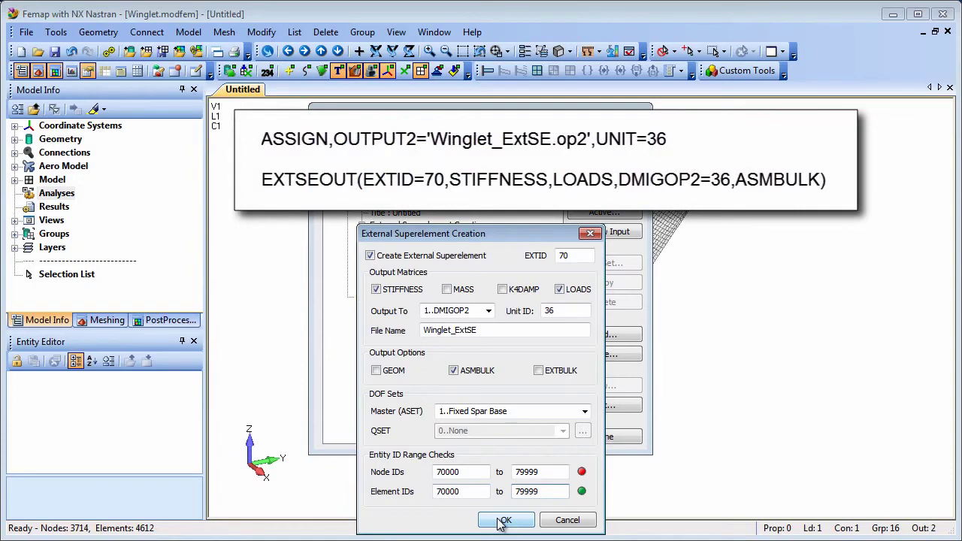
{"action": "left_click", "coordinate": [504, 520]}
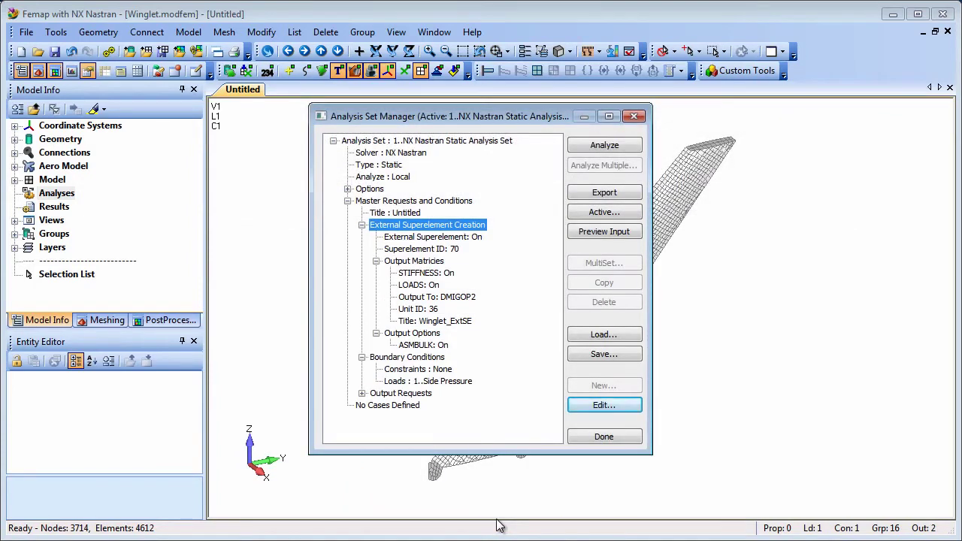
Run the winglet superelement analysis to produce wingl000.asm and winglet_extse.op2
{"action": "left_click", "coordinate": [605, 145]}
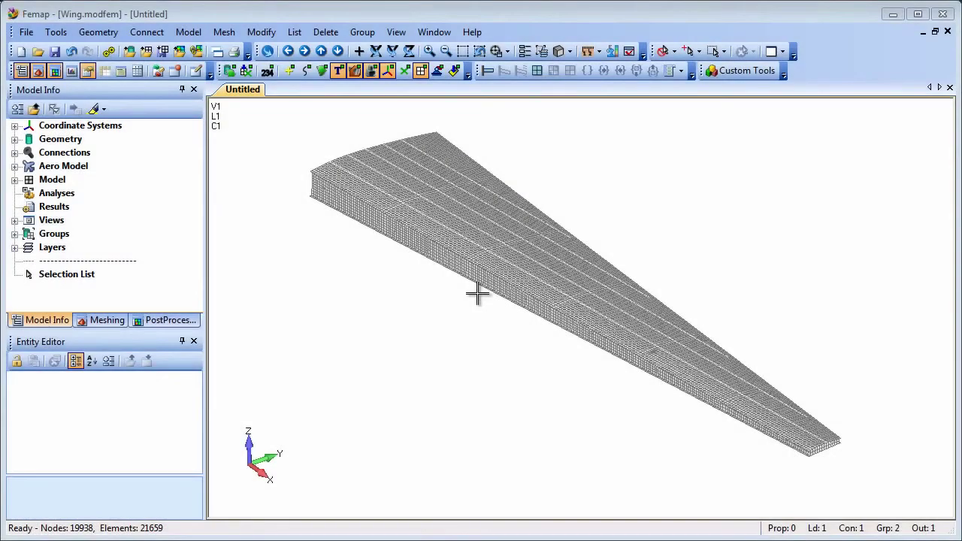
Create a new NX Nastran static analysis set for the Wing model
{"action": "right_click", "coordinate": [56, 198]}
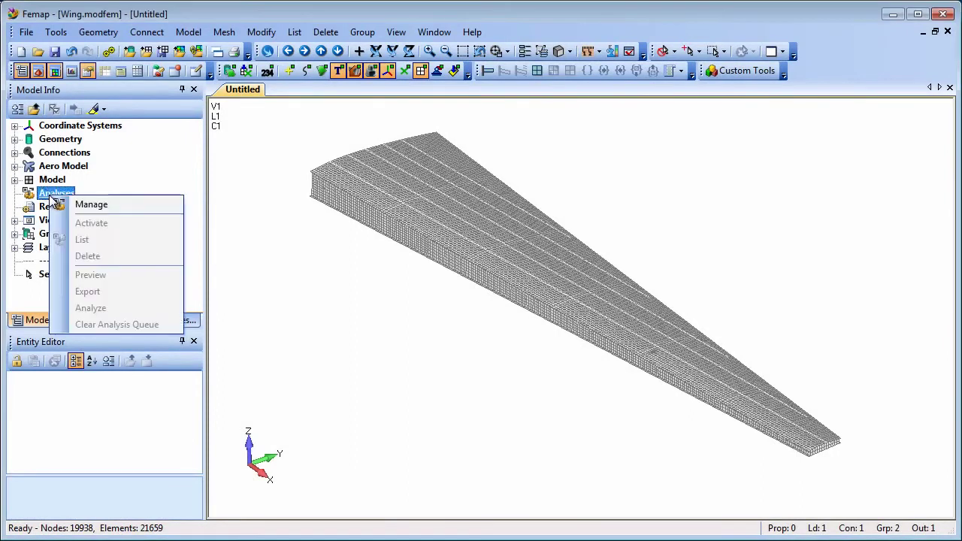
{"action": "left_click", "coordinate": [89, 204]}
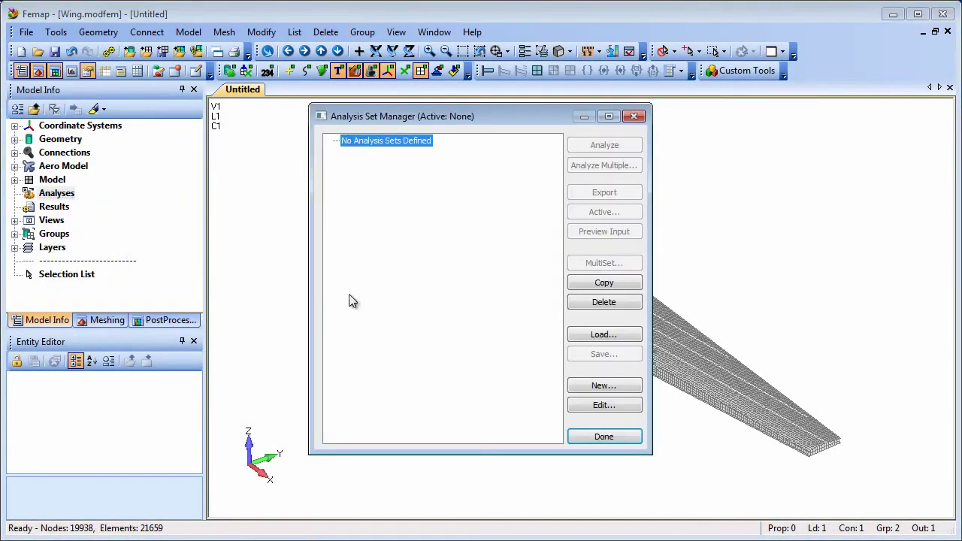
{"action": "left_click", "coordinate": [603, 385]}
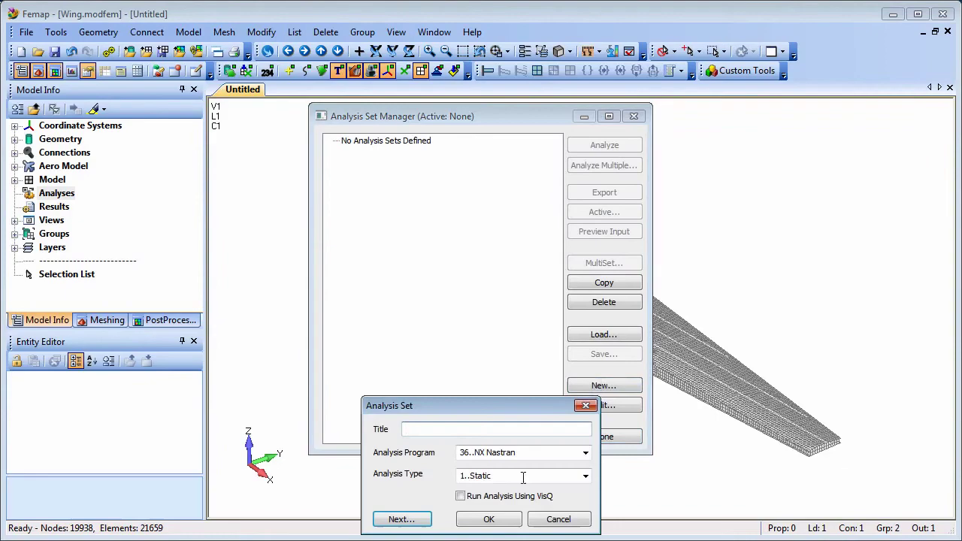
{"action": "left_click", "coordinate": [489, 519]}
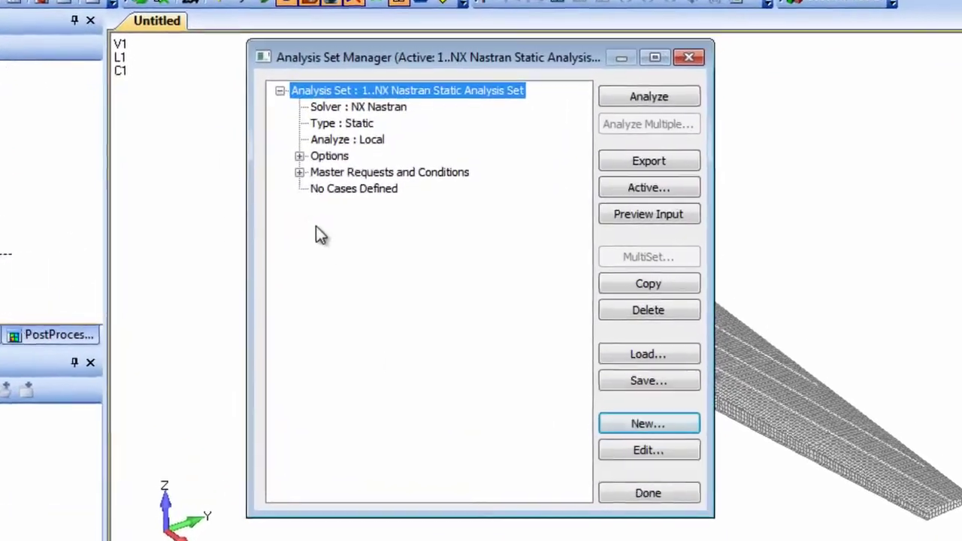
Expand the set's conditions and options, selecting the External Superelement Reference entry
{"action": "left_click", "coordinate": [299, 172]}
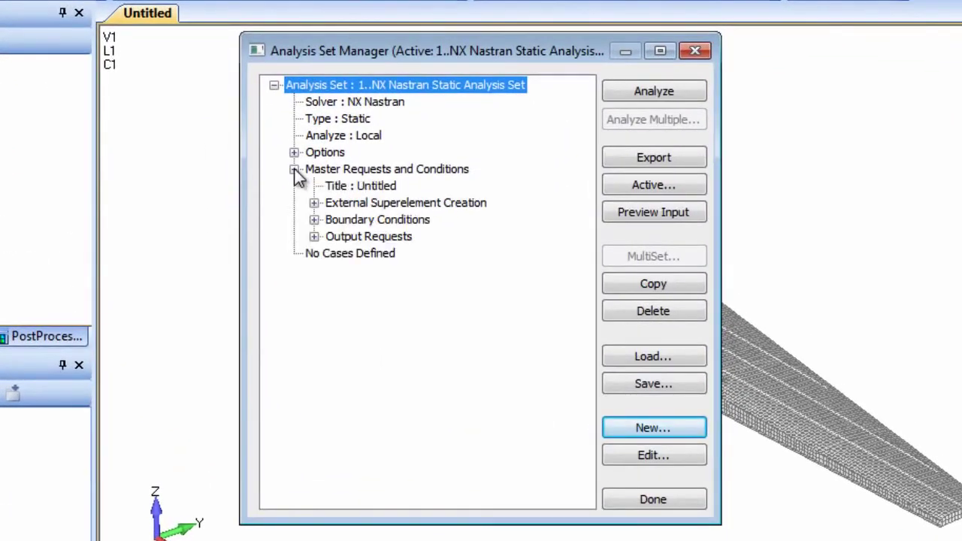
{"action": "left_click", "coordinate": [313, 220]}
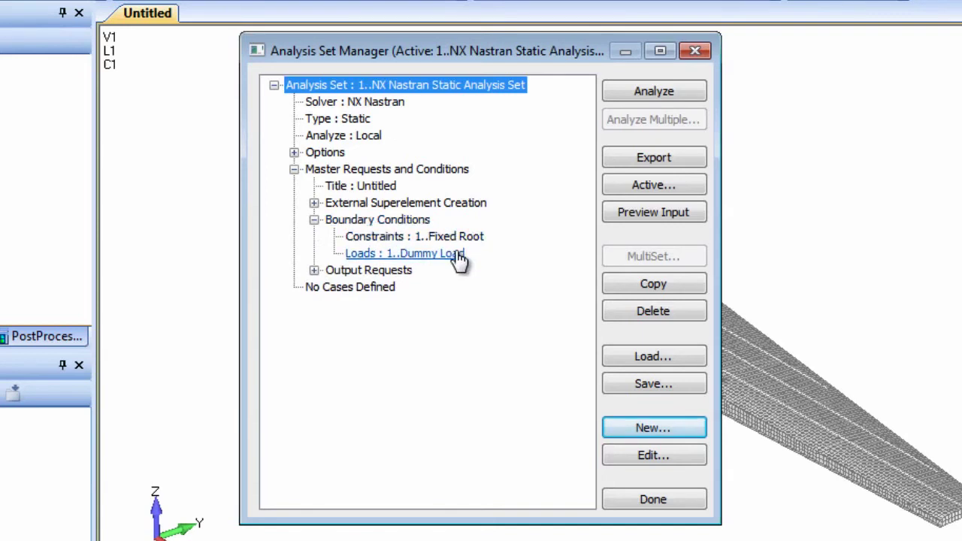
{"action": "left_click", "coordinate": [293, 153]}
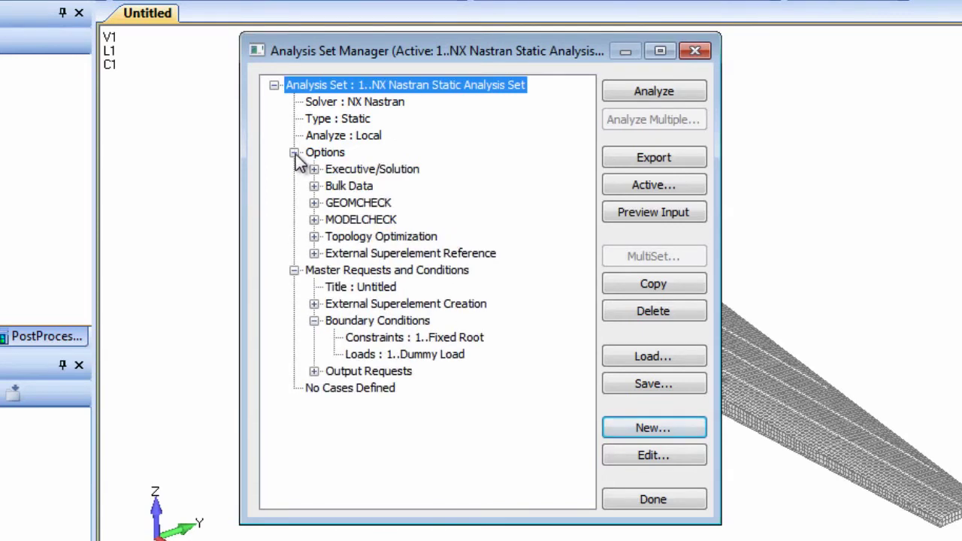
{"action": "left_click", "coordinate": [314, 253]}
{"action": "left_click", "coordinate": [364, 254]}
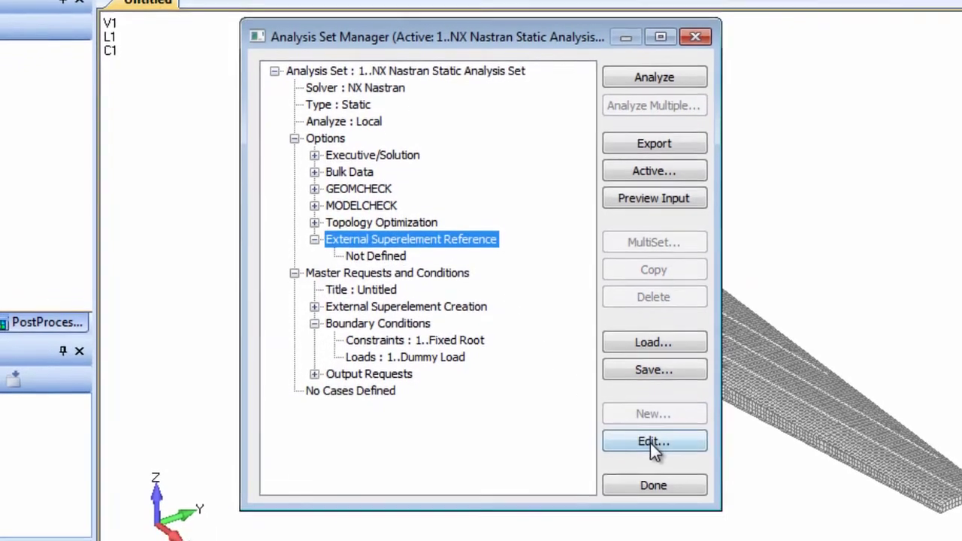
Add a reference to winglet_extse.op2 (unit 36) and wingl000.asm with 0.002 duplicate node tolerance
{"action": "left_click", "coordinate": [652, 455]}
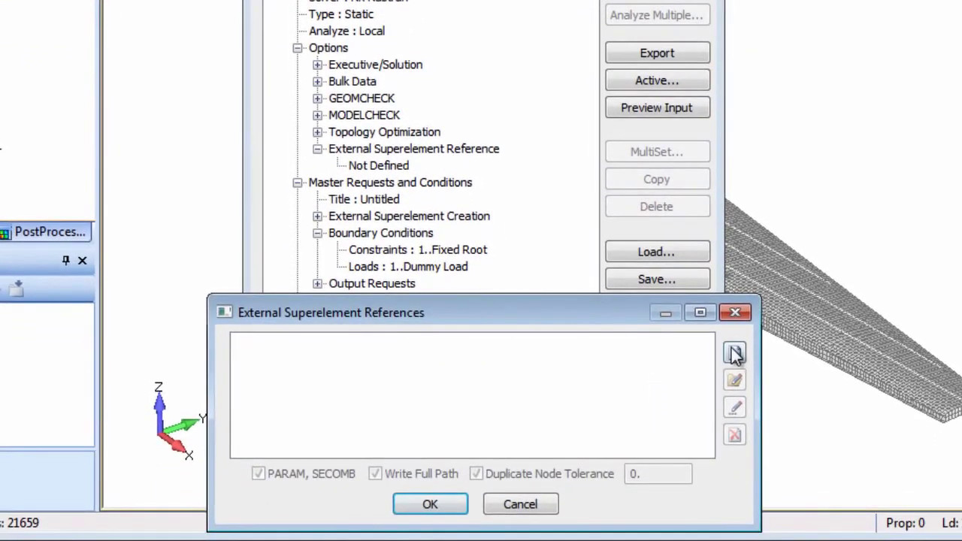
{"action": "left_click", "coordinate": [735, 353]}
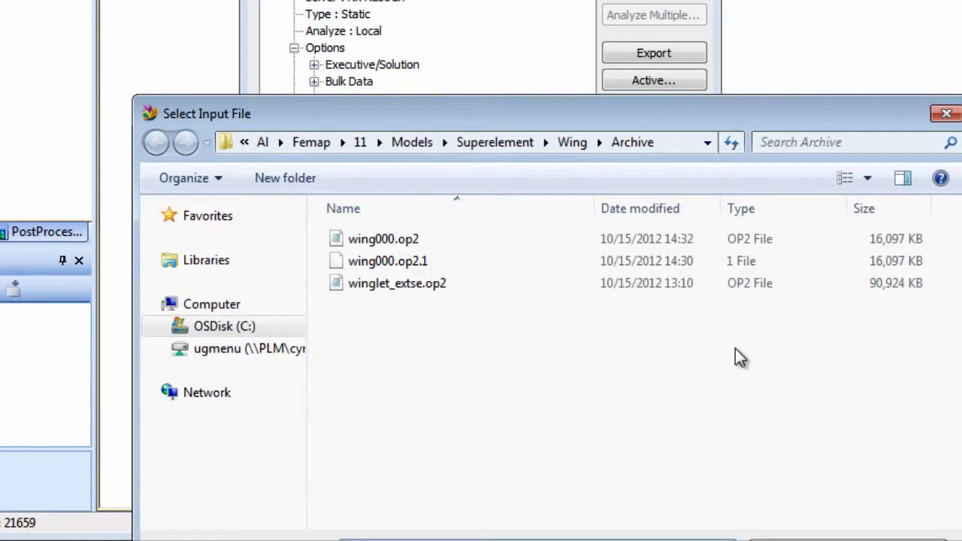
{"action": "double_click", "coordinate": [412, 284]}
{"action": "left_click", "coordinate": [440, 399]}
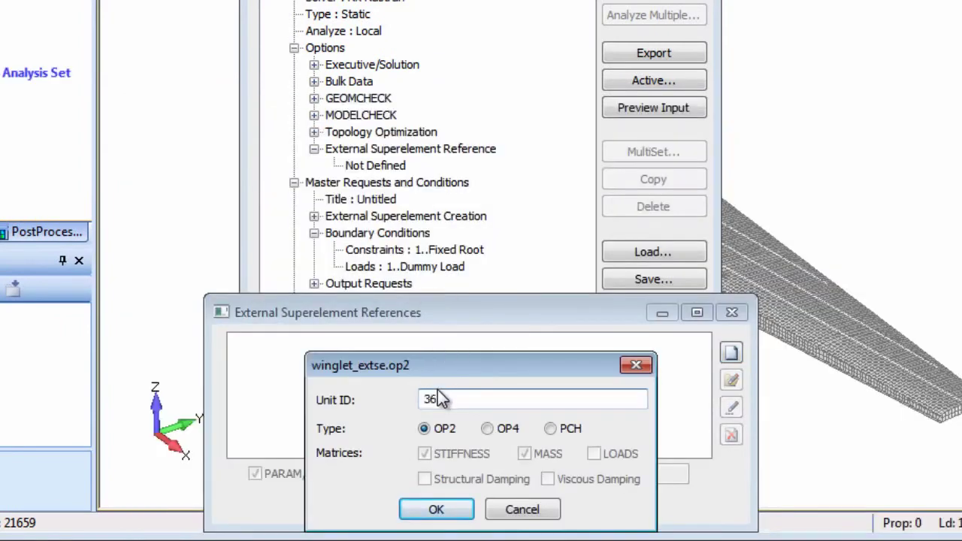
{"action": "left_click", "coordinate": [435, 509]}
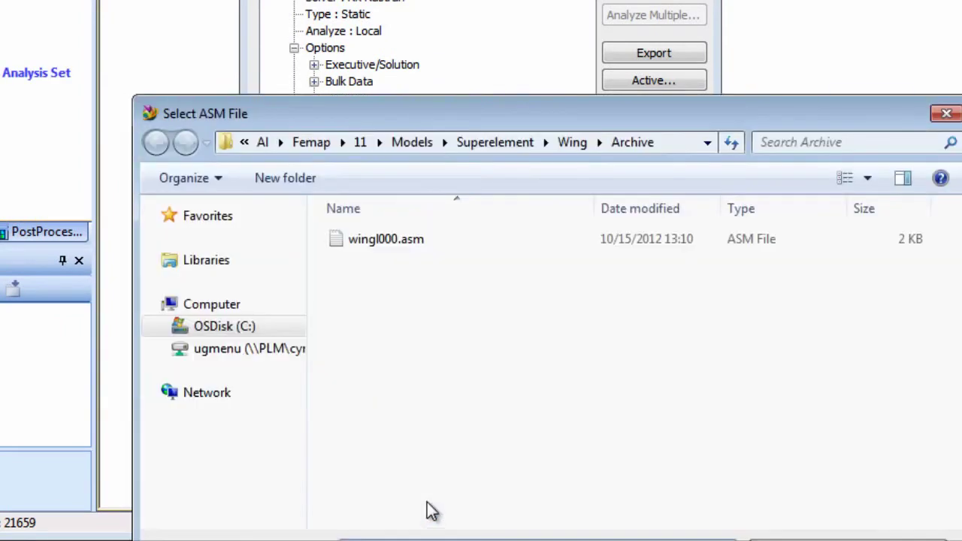
{"action": "double_click", "coordinate": [382, 238]}
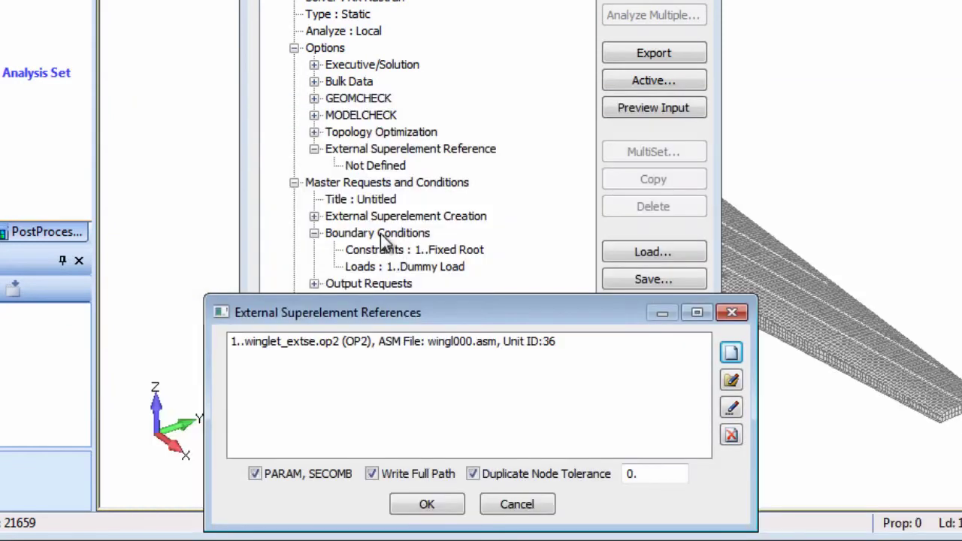
{"action": "left_click", "coordinate": [631, 472]}
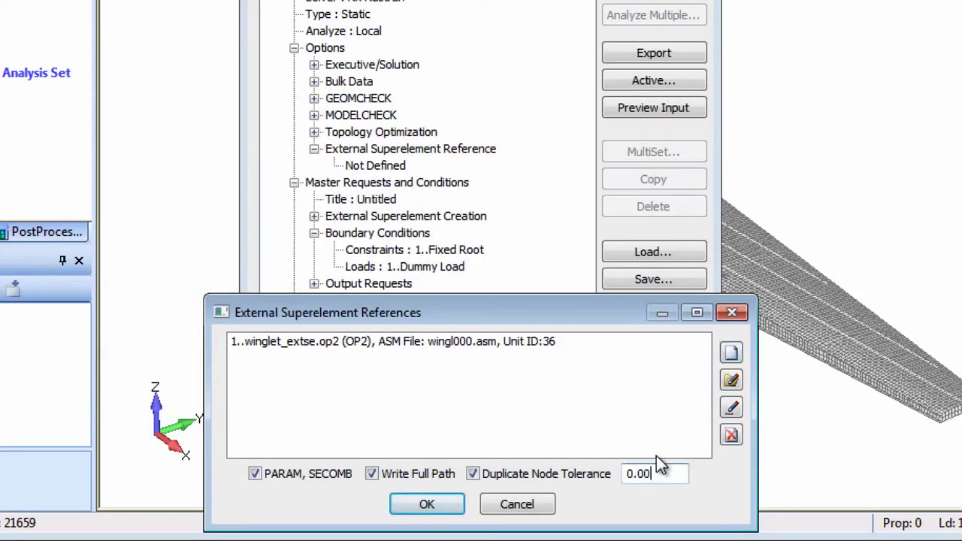
{"action": "type", "text": "02"}
{"action": "left_click", "coordinate": [430, 505]}
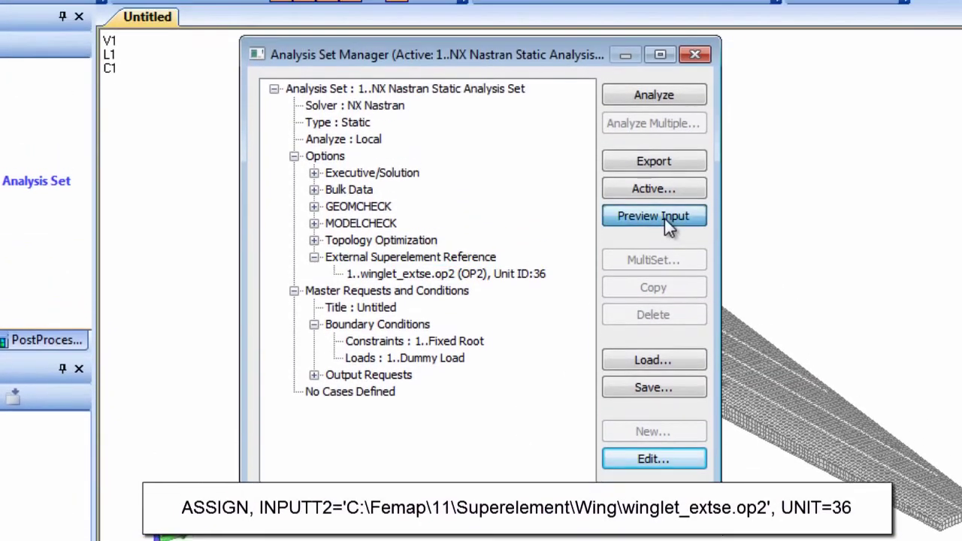
Insert the line SELOAD,1,70,1 below the $ header in the editable input preview
{"action": "left_click", "coordinate": [665, 219]}
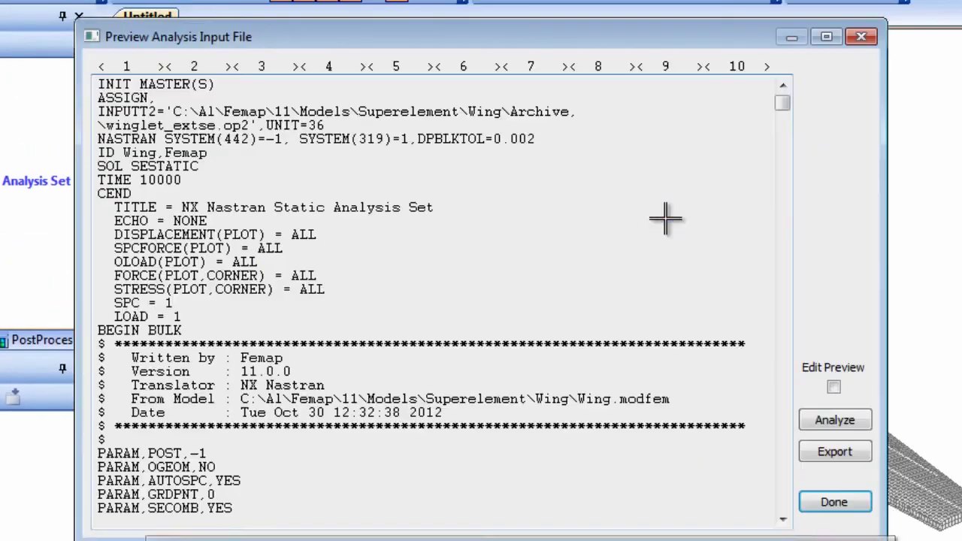
{"action": "left_click", "coordinate": [834, 388]}
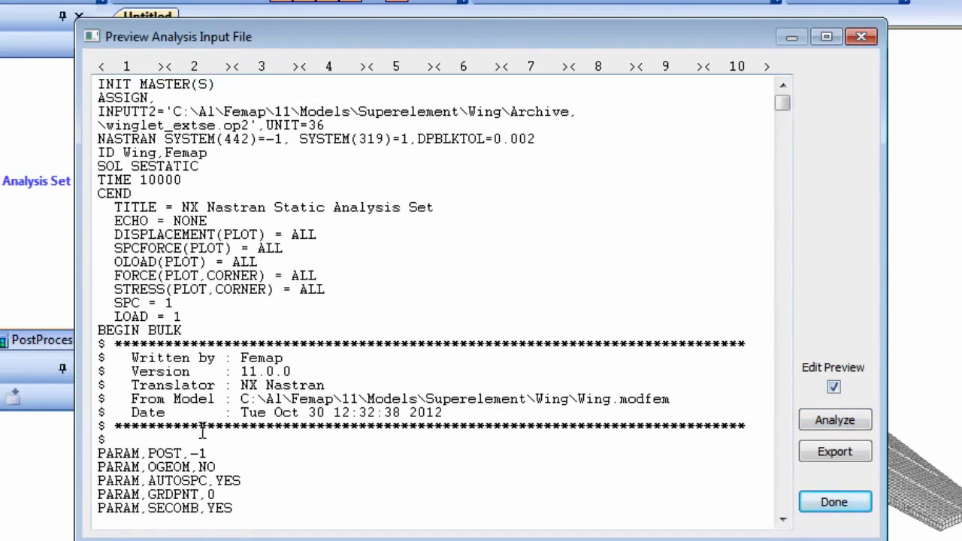
{"action": "left_click", "coordinate": [178, 439]}
{"action": "key", "text": "Return"}
{"action": "type", "text": "SELOAD"}
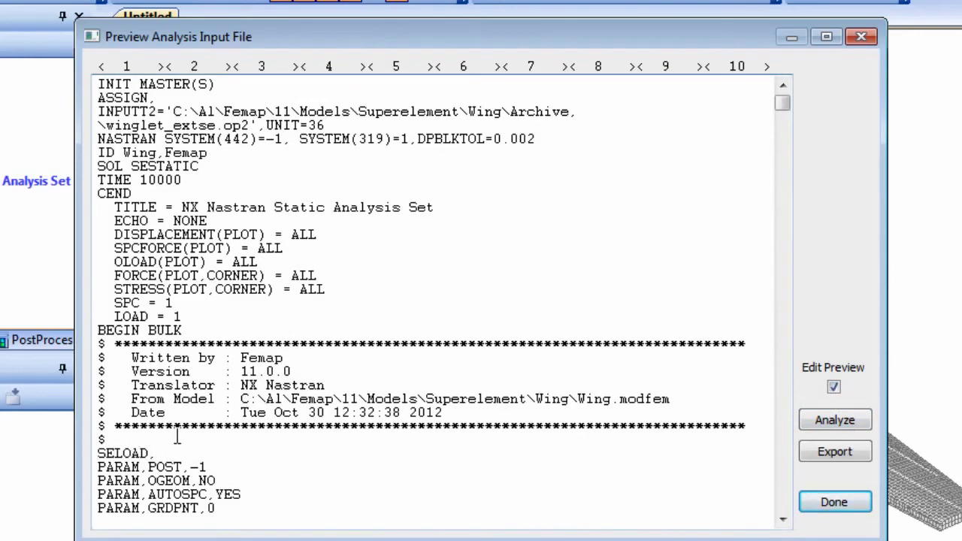
{"action": "type", "text": ",1,70,1"}
Run the wing analysis and zoom the von Mises stress contour onto the wing tip
{"action": "left_click", "coordinate": [834, 419]}
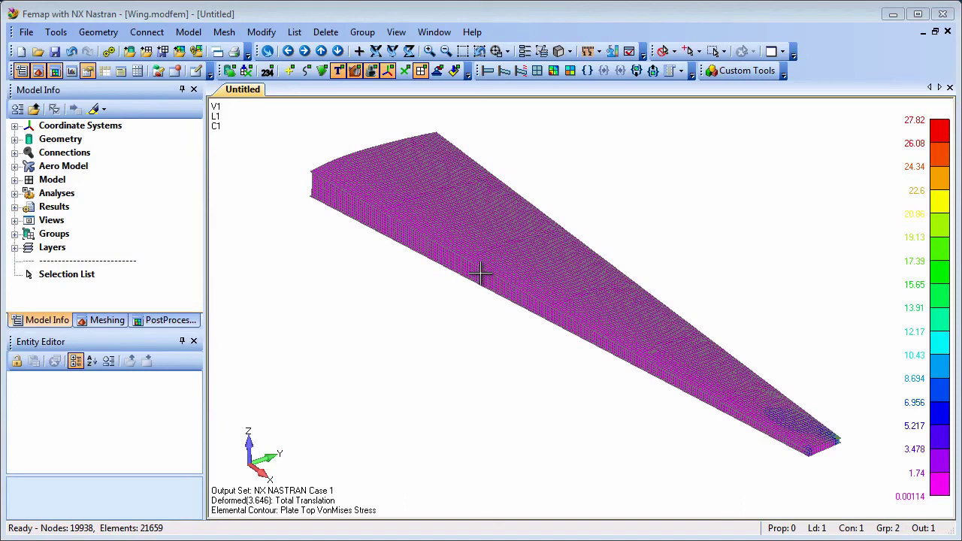
{"action": "left_click", "coordinate": [462, 51]}
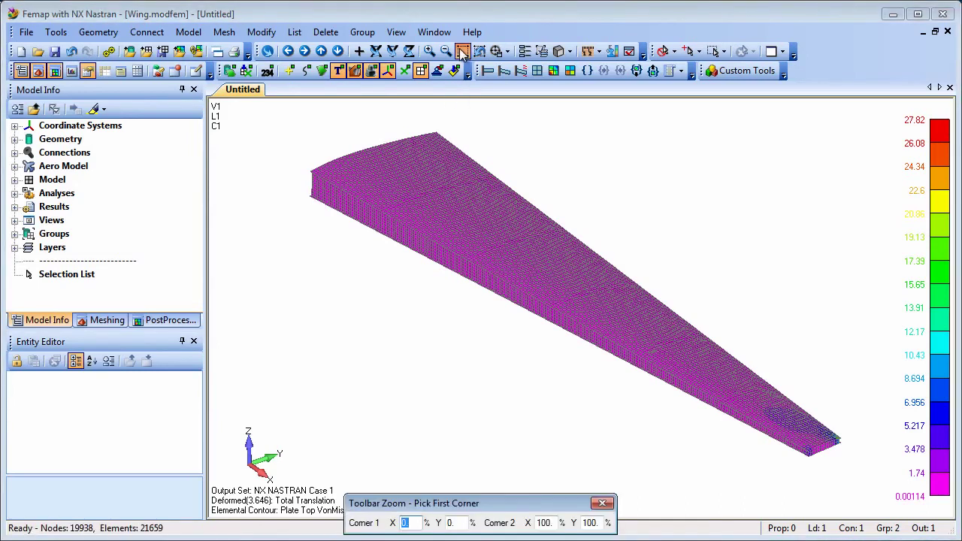
{"action": "left_click", "coordinate": [751, 381]}
{"action": "left_click", "coordinate": [876, 479]}
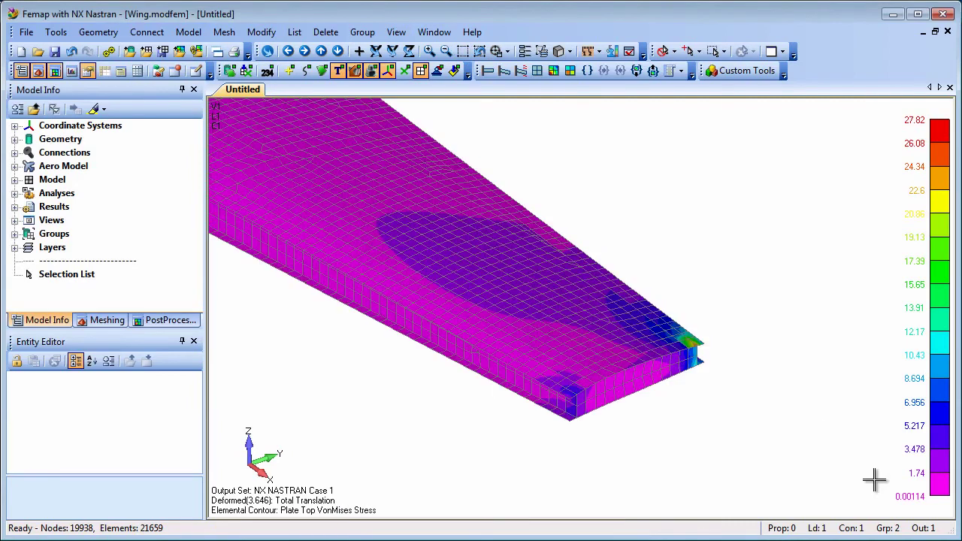